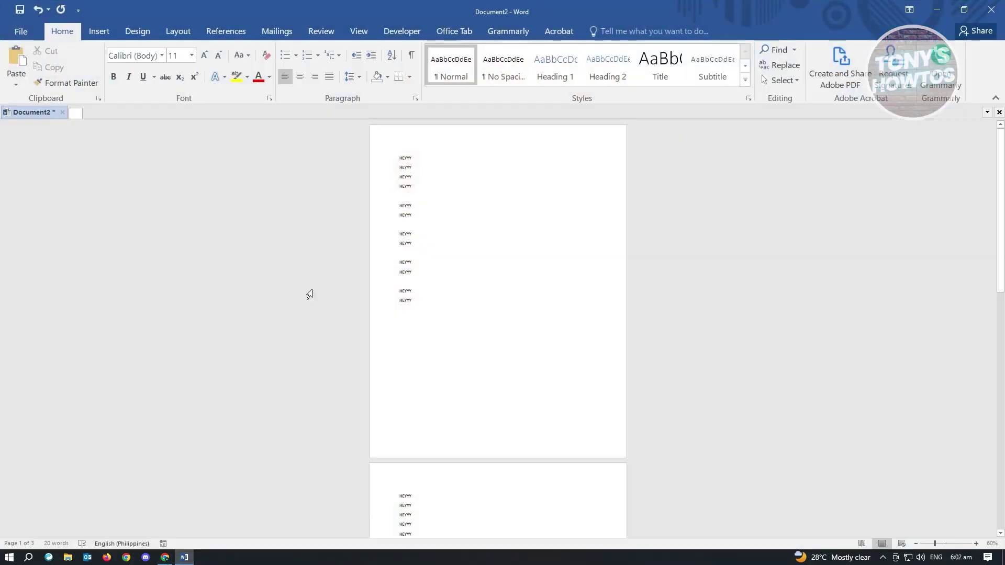
Scroll through the three-page document to find the end of page 2.
{"action": "scroll", "coordinate": [434, 339], "scroll_direction": "down", "scroll_amount": 4}
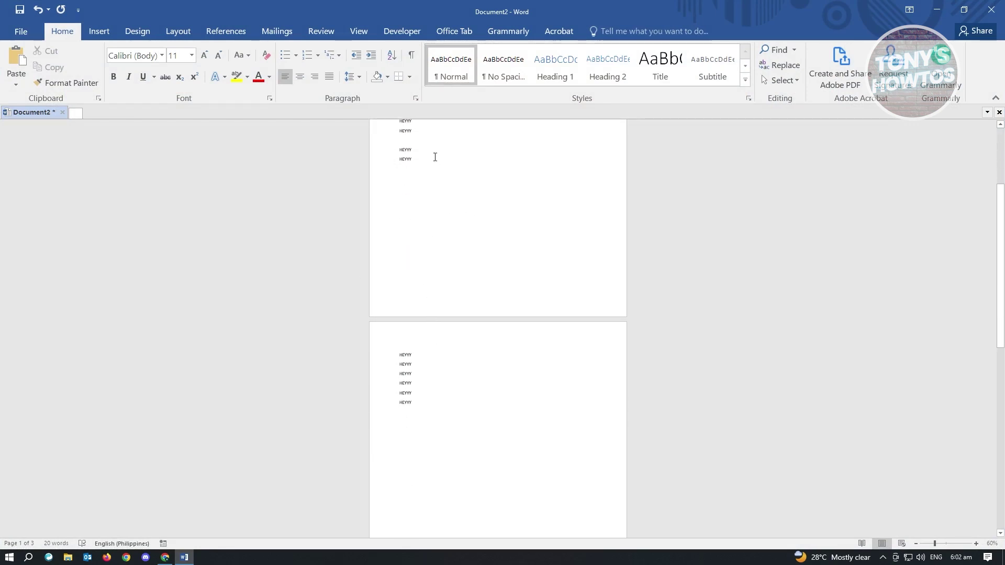
{"action": "scroll", "coordinate": [406, 426], "scroll_direction": "down", "scroll_amount": 10}
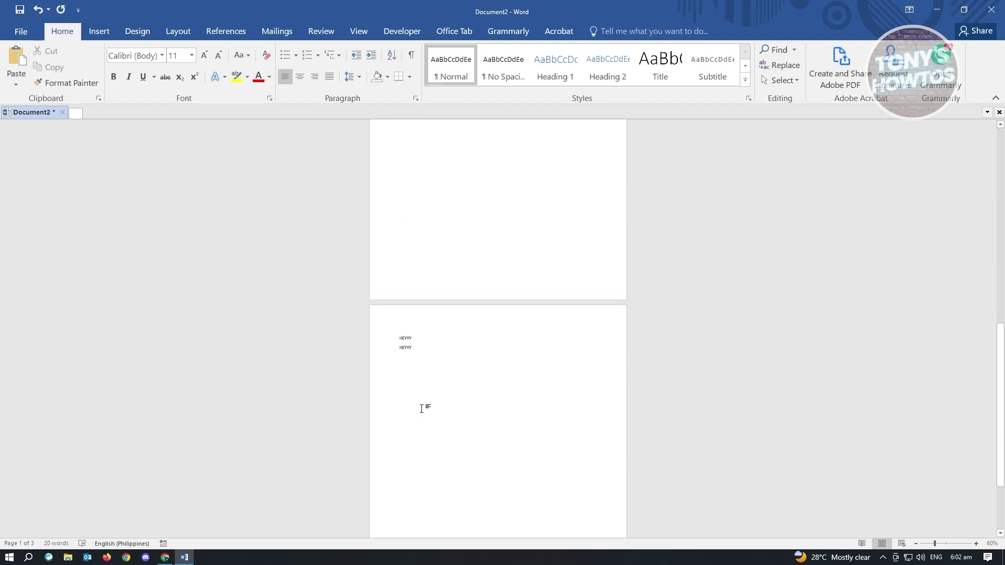
{"action": "scroll", "coordinate": [420, 409], "scroll_direction": "up", "scroll_amount": 7}
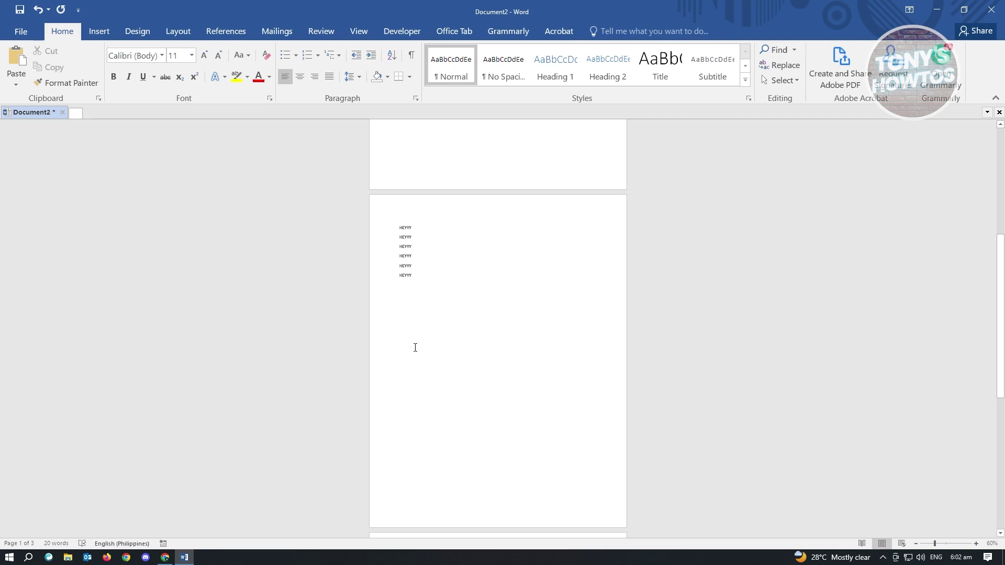
{"action": "scroll", "coordinate": [429, 326], "scroll_direction": "down", "scroll_amount": 4}
{"action": "scroll", "coordinate": [443, 378], "scroll_direction": "up", "scroll_amount": 1}
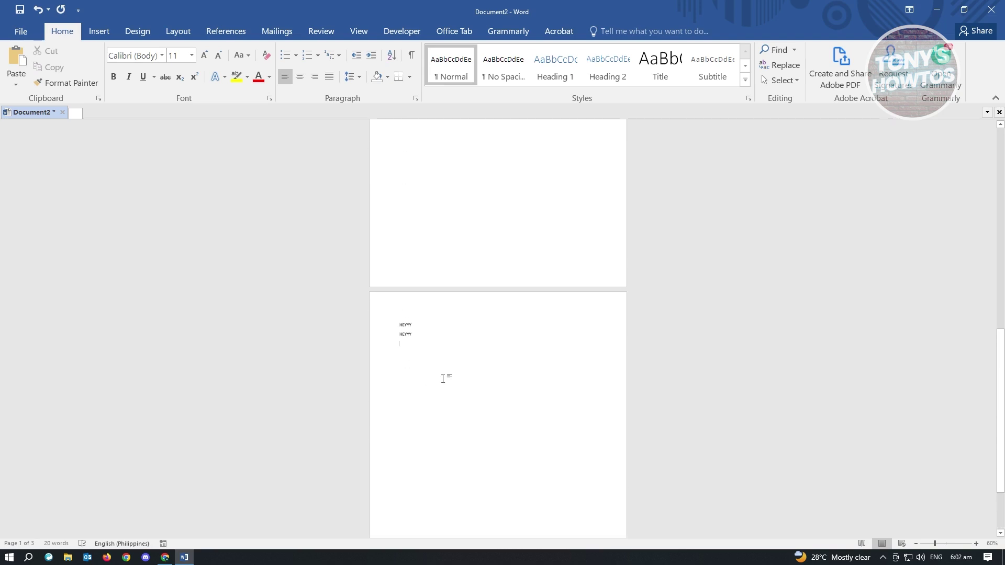
{"action": "scroll", "coordinate": [443, 379], "scroll_direction": "up", "scroll_amount": 4}
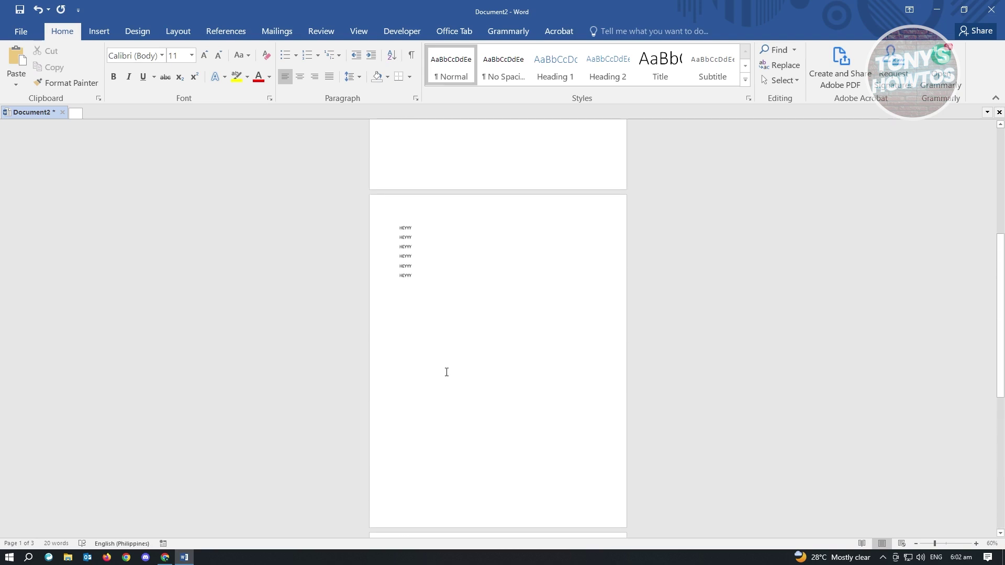
{"action": "scroll", "coordinate": [447, 372], "scroll_direction": "up", "scroll_amount": 2}
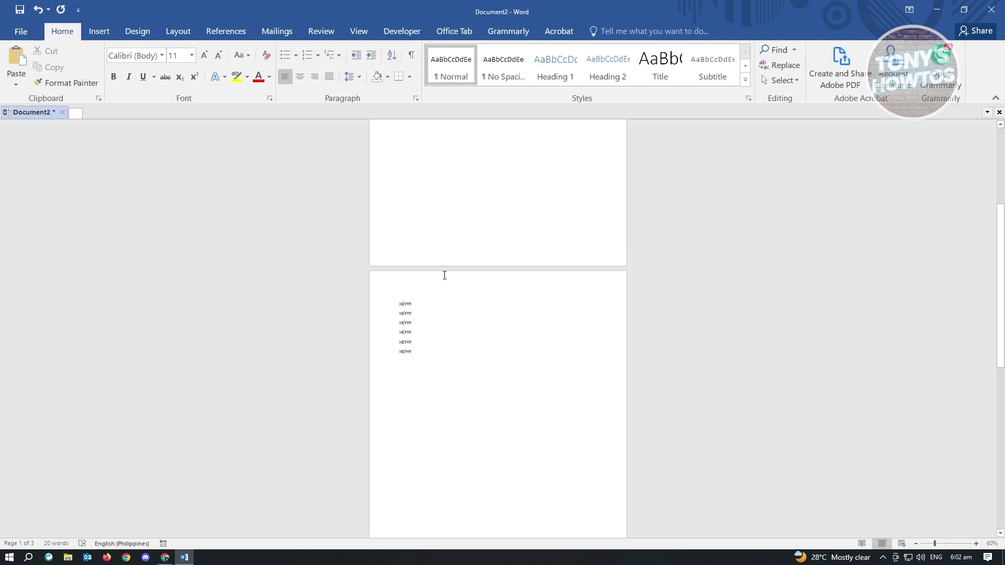
{"action": "scroll", "coordinate": [444, 328], "scroll_direction": "down", "scroll_amount": 1}
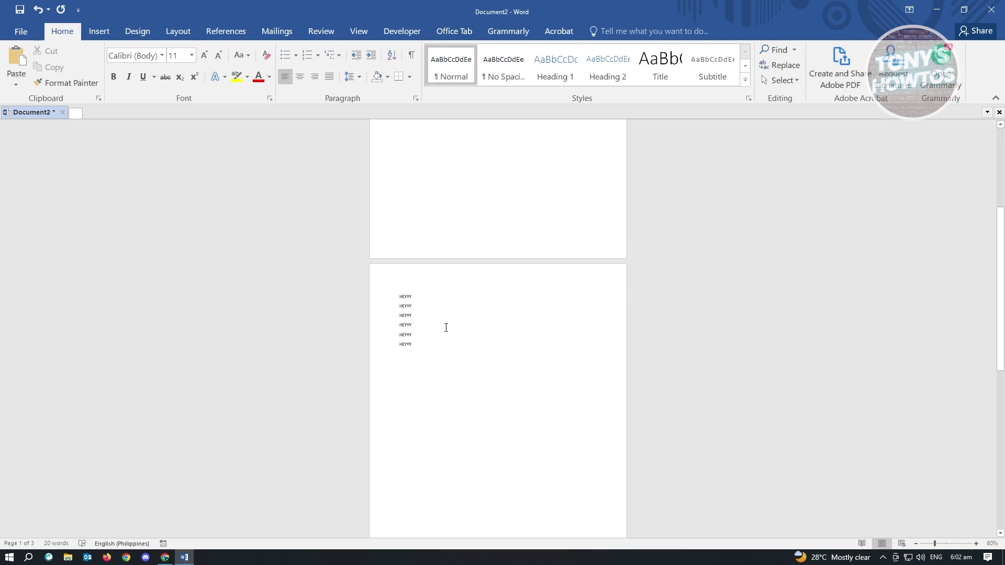
{"action": "scroll", "coordinate": [447, 330], "scroll_direction": "up", "scroll_amount": 5}
{"action": "scroll", "coordinate": [452, 336], "scroll_direction": "up", "scroll_amount": 1}
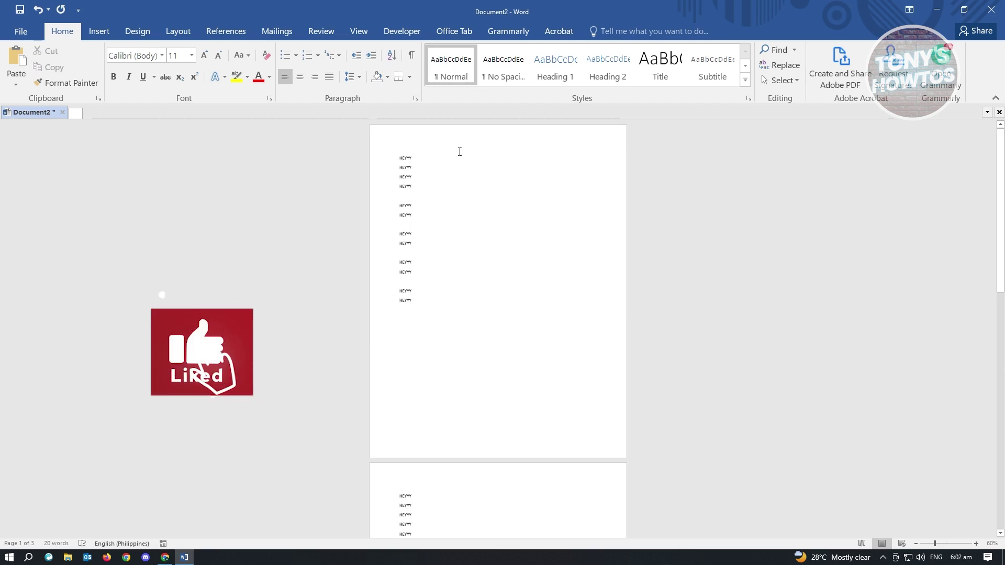
{"action": "scroll", "coordinate": [489, 244], "scroll_direction": "down", "scroll_amount": 5}
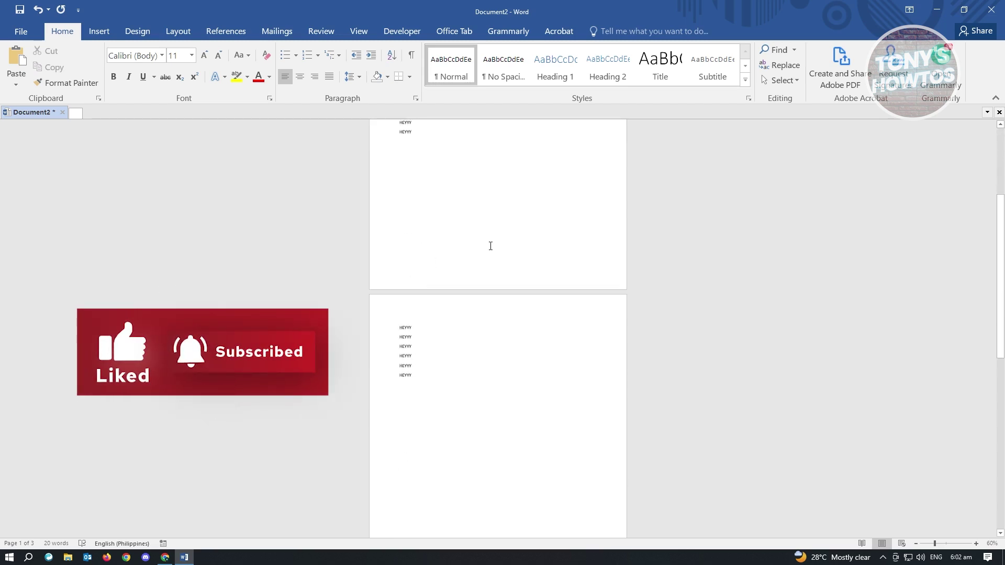
{"action": "scroll", "coordinate": [489, 247], "scroll_direction": "down", "scroll_amount": 7}
{"action": "scroll", "coordinate": [488, 254], "scroll_direction": "up", "scroll_amount": 2}
{"action": "scroll", "coordinate": [489, 256], "scroll_direction": "down", "scroll_amount": 6}
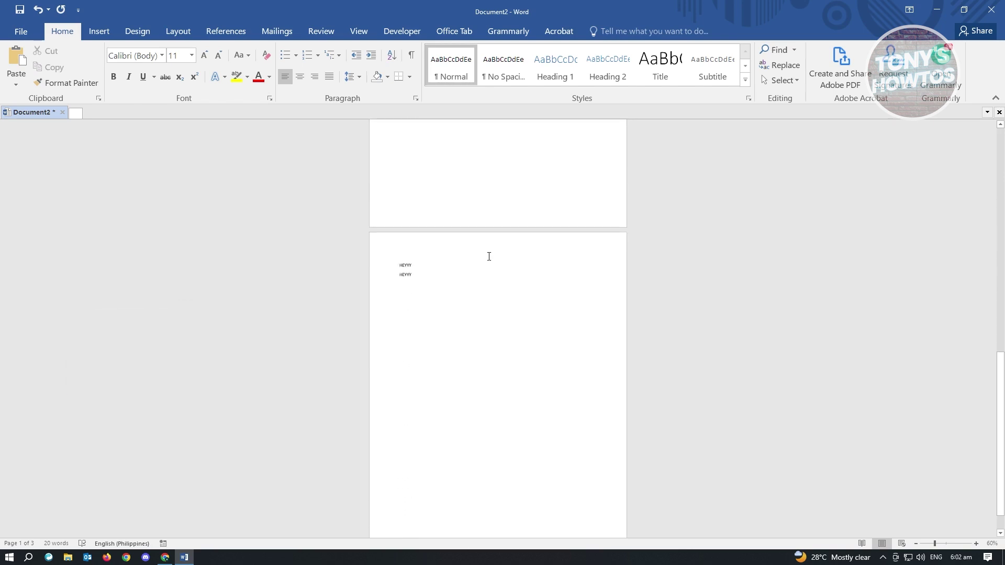
{"action": "scroll", "coordinate": [724, 282], "scroll_direction": "down", "scroll_amount": 1}
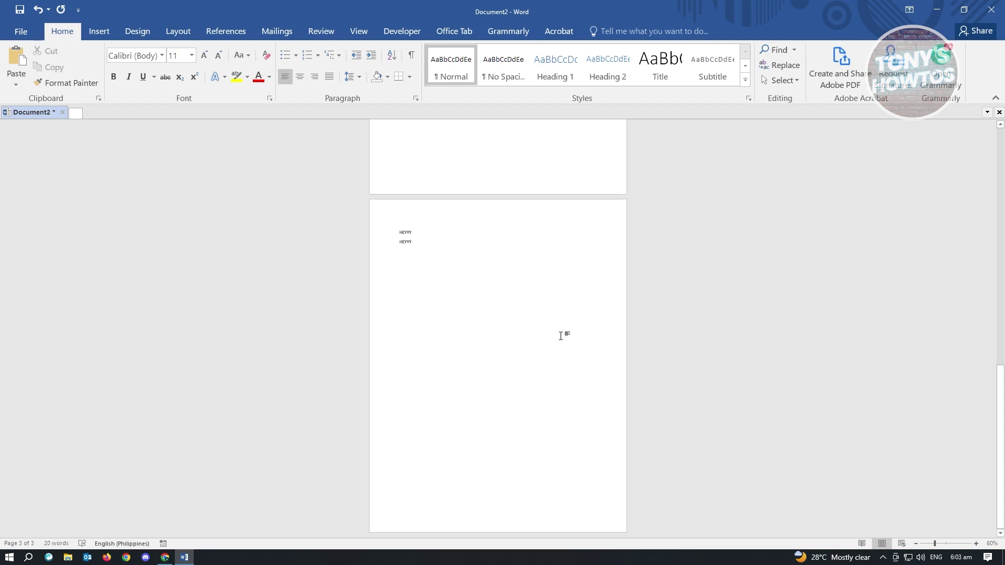
{"action": "scroll", "coordinate": [563, 332], "scroll_direction": "up", "scroll_amount": 6}
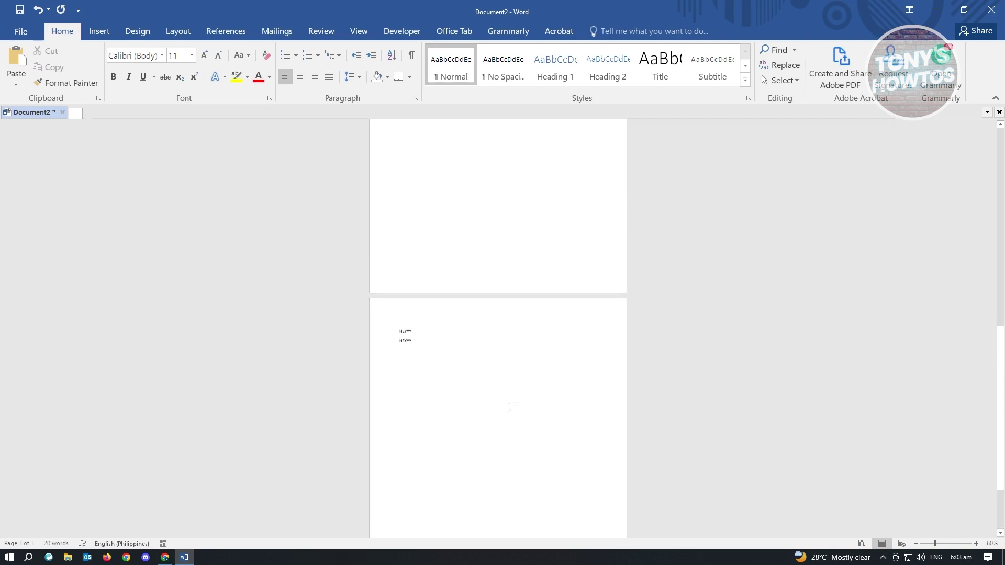
{"action": "scroll", "coordinate": [505, 423], "scroll_direction": "up", "scroll_amount": 4}
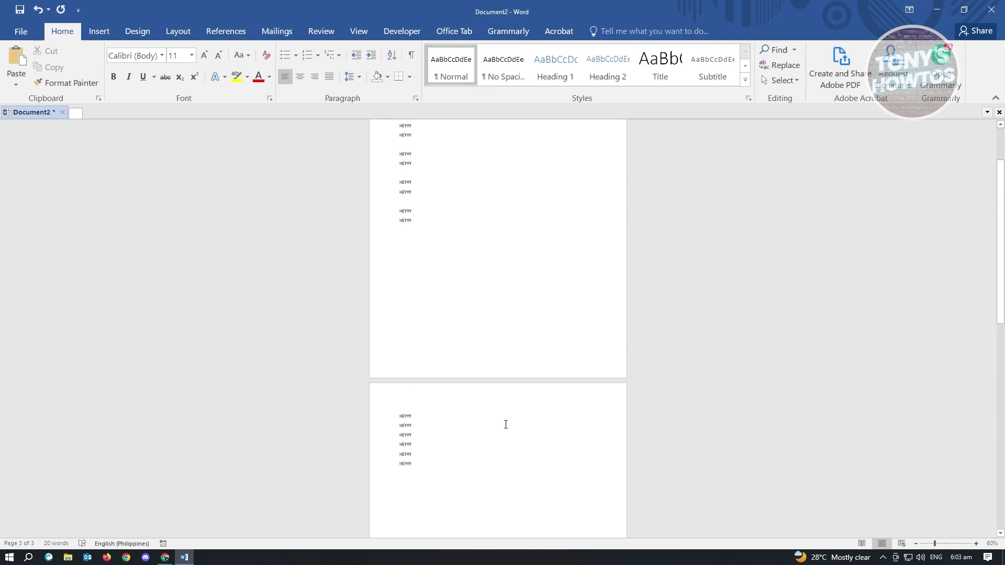
{"action": "scroll", "coordinate": [519, 313], "scroll_direction": "down", "scroll_amount": 3}
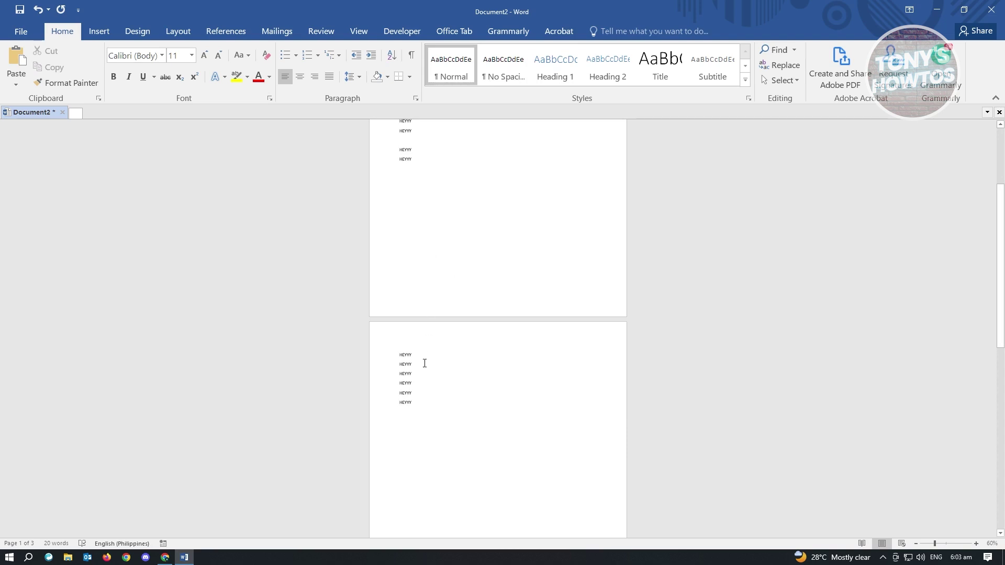
{"action": "scroll", "coordinate": [424, 364], "scroll_direction": "down", "scroll_amount": 2}
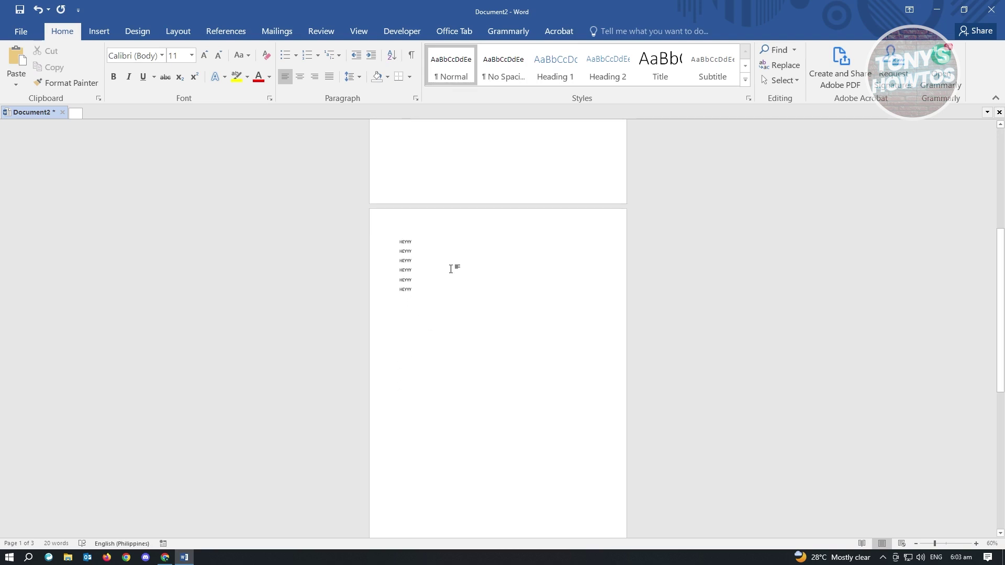
{"action": "scroll", "coordinate": [451, 269], "scroll_direction": "down", "scroll_amount": 2}
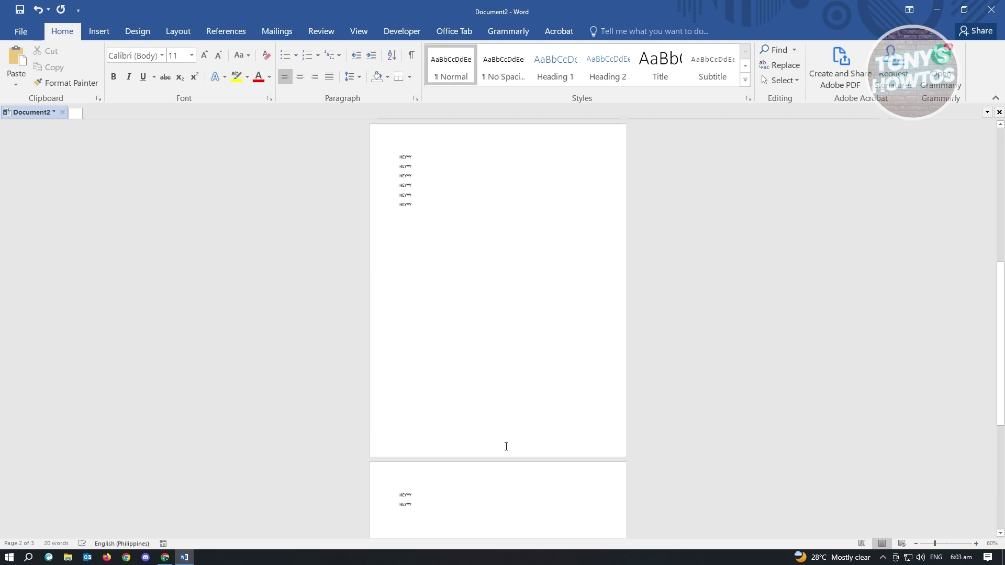
Insert a Layout > Breaks > Next Page section break there and check the result.
{"action": "left_click", "coordinate": [183, 32]}
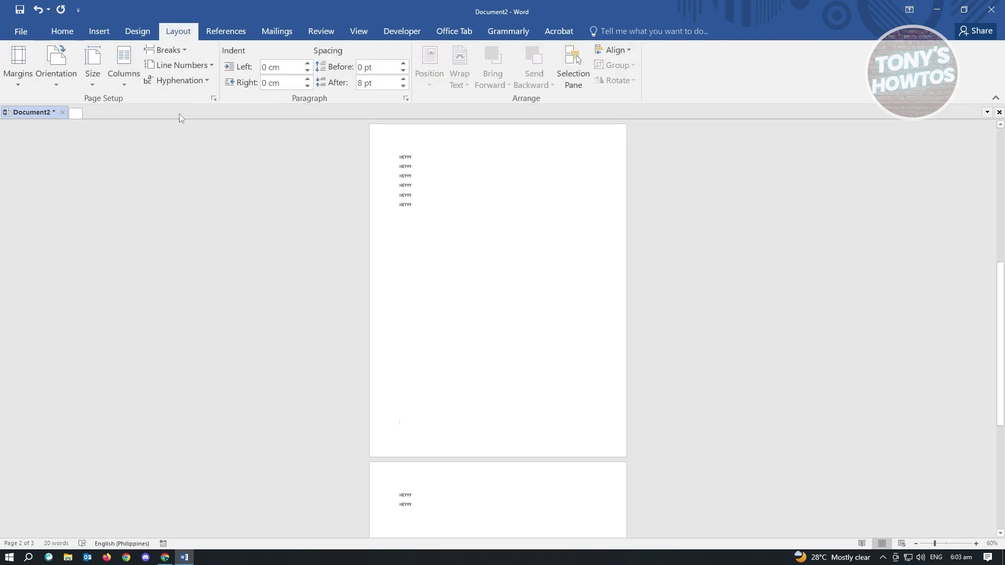
{"action": "left_click", "coordinate": [183, 49]}
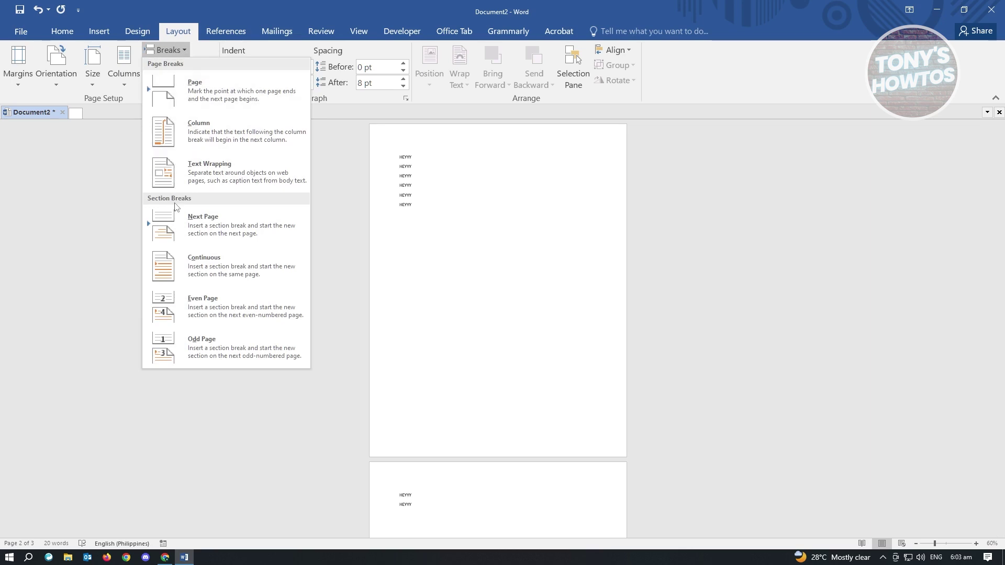
{"action": "left_click", "coordinate": [212, 225]}
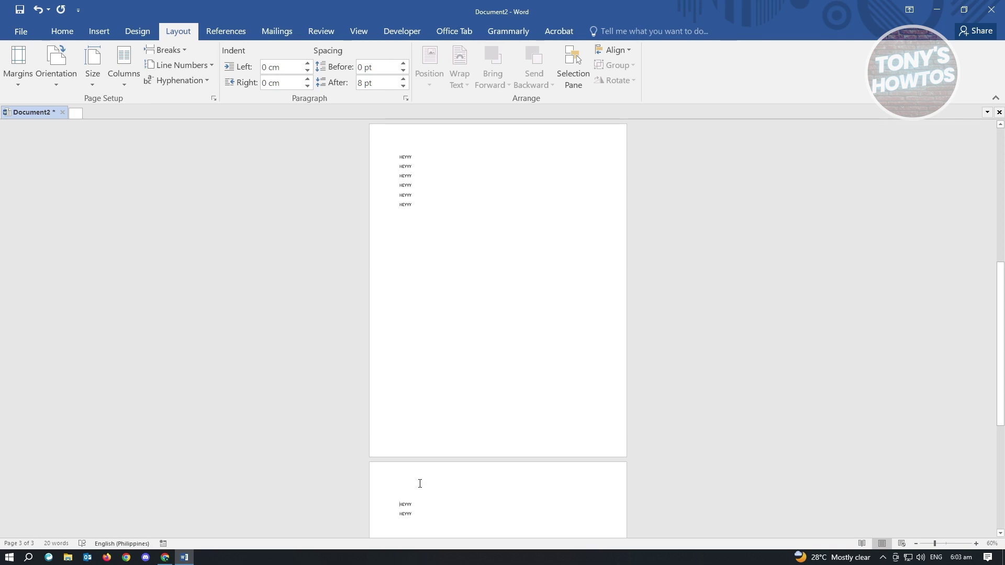
{"action": "scroll", "coordinate": [622, 309], "scroll_direction": "up", "scroll_amount": 10}
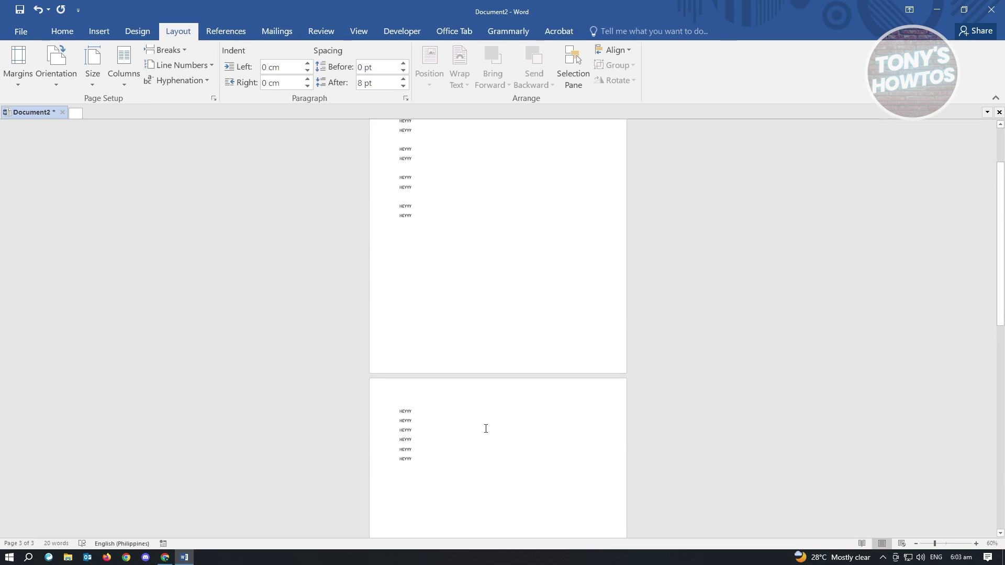
{"action": "scroll", "coordinate": [487, 458], "scroll_direction": "down", "scroll_amount": 10}
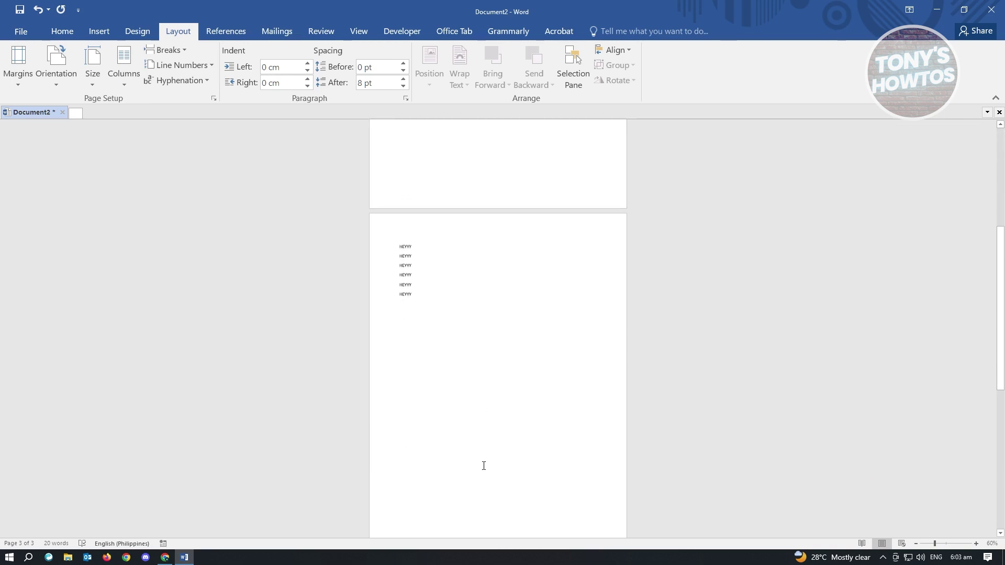
{"action": "scroll", "coordinate": [491, 459], "scroll_direction": "up", "scroll_amount": 10}
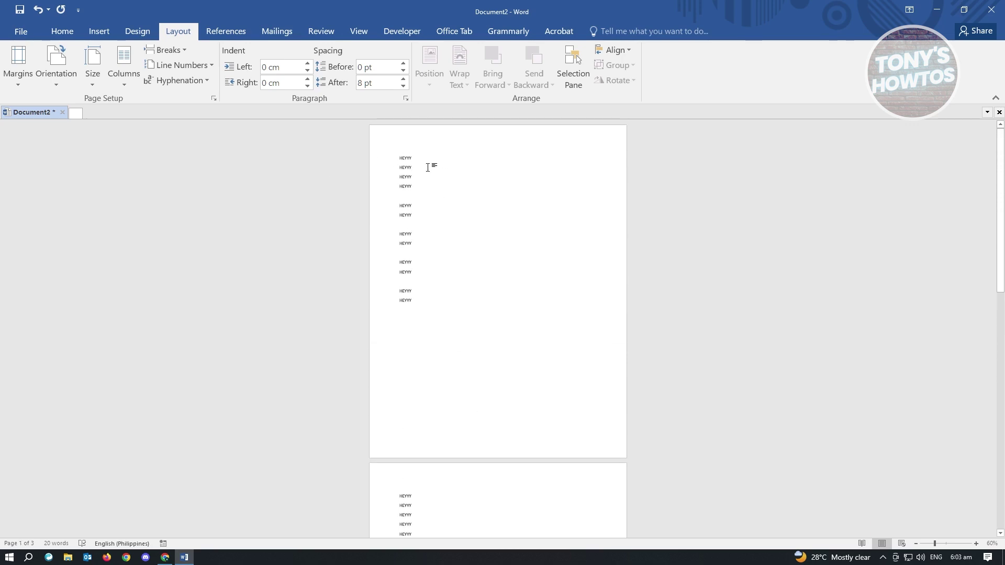
With the cursor in page 1's first line, open the Insert > Page Number menu.
{"action": "left_click", "coordinate": [417, 158]}
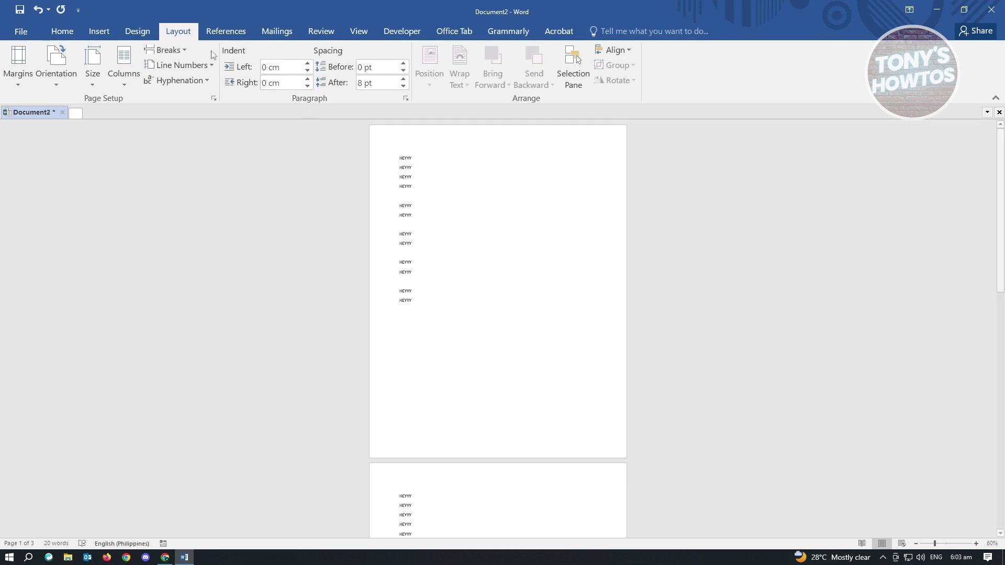
{"action": "left_click", "coordinate": [99, 32]}
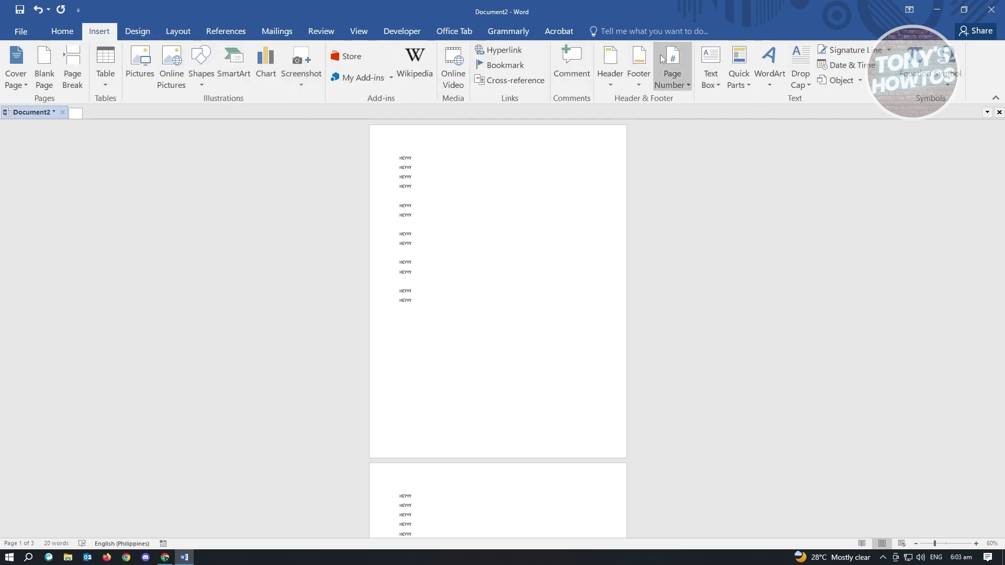
{"action": "left_click", "coordinate": [688, 82]}
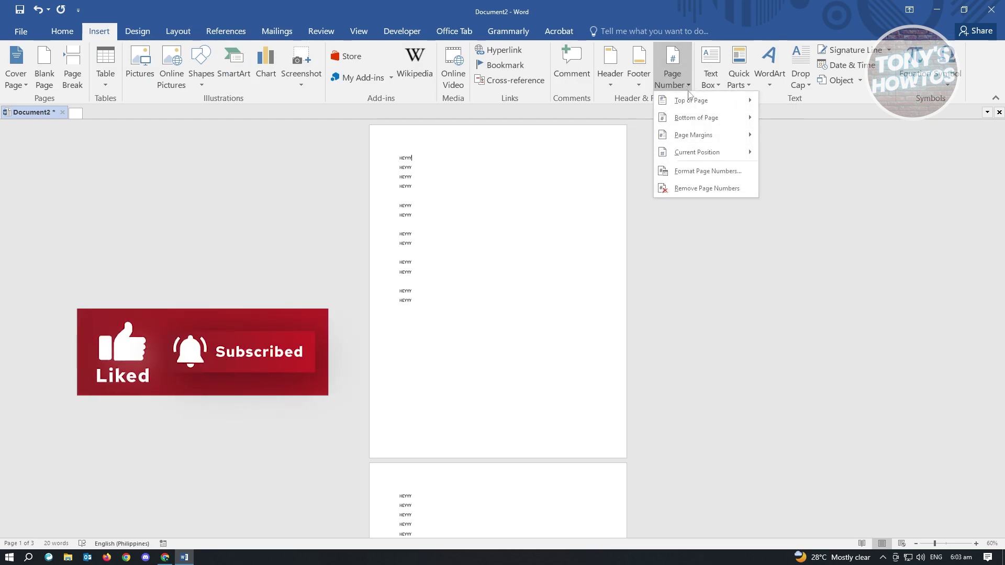
In Format Page Numbers, choose the '1, 2, 3, …' number format and confirm with OK.
{"action": "left_click", "coordinate": [696, 173]}
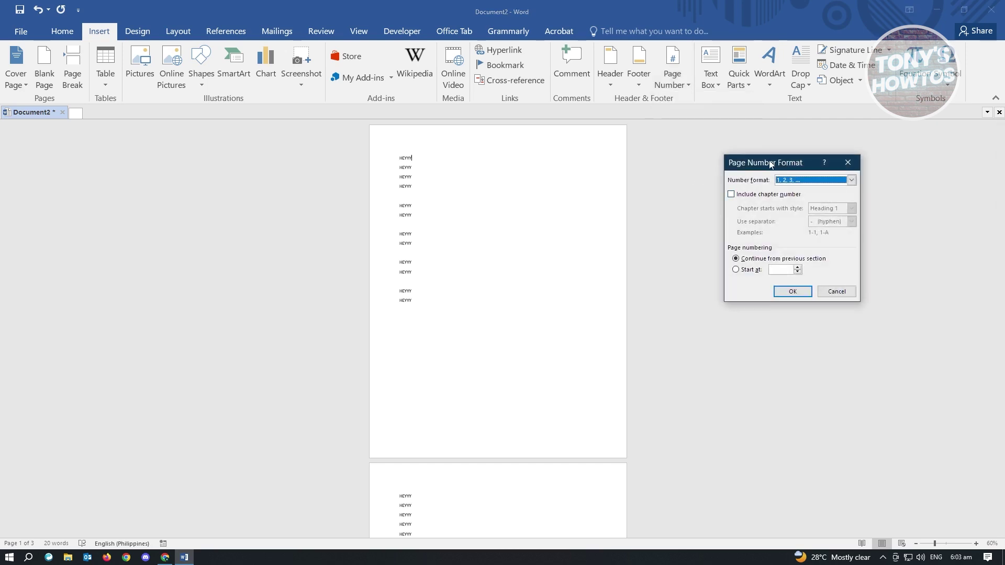
{"action": "left_click_drag", "start_coordinate": [770, 164], "coordinate": [696, 169]}
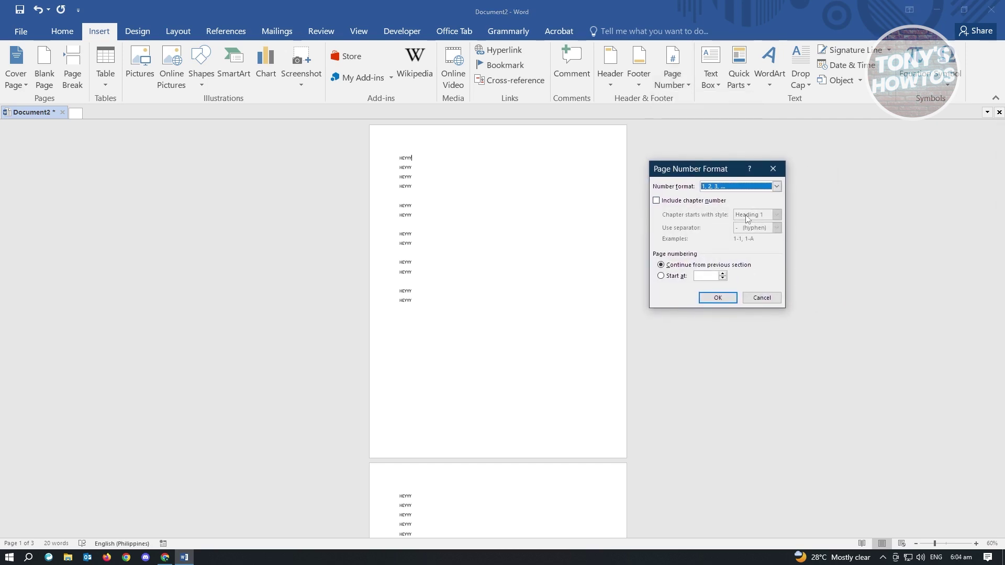
{"action": "left_click", "coordinate": [776, 187]}
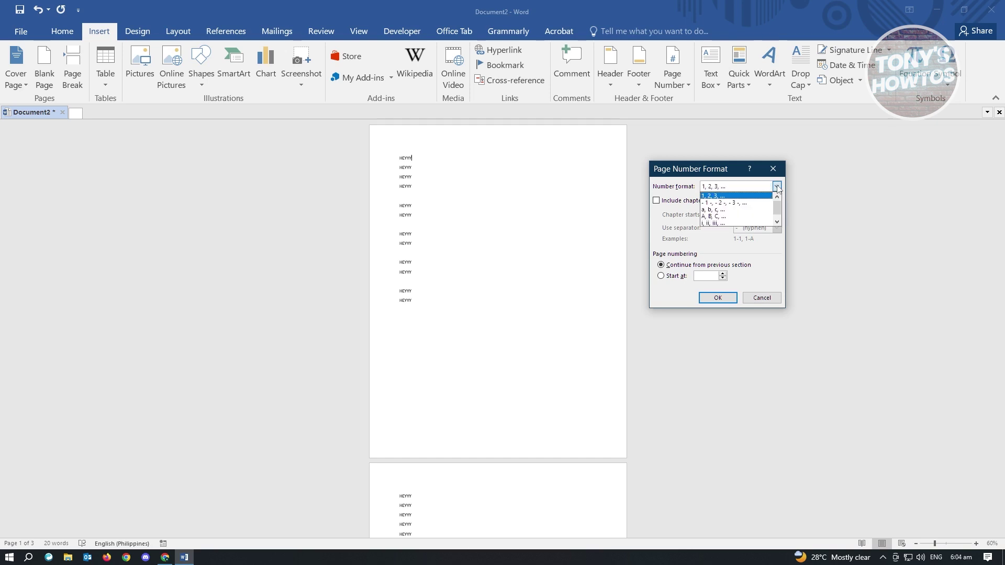
{"action": "left_click", "coordinate": [717, 196]}
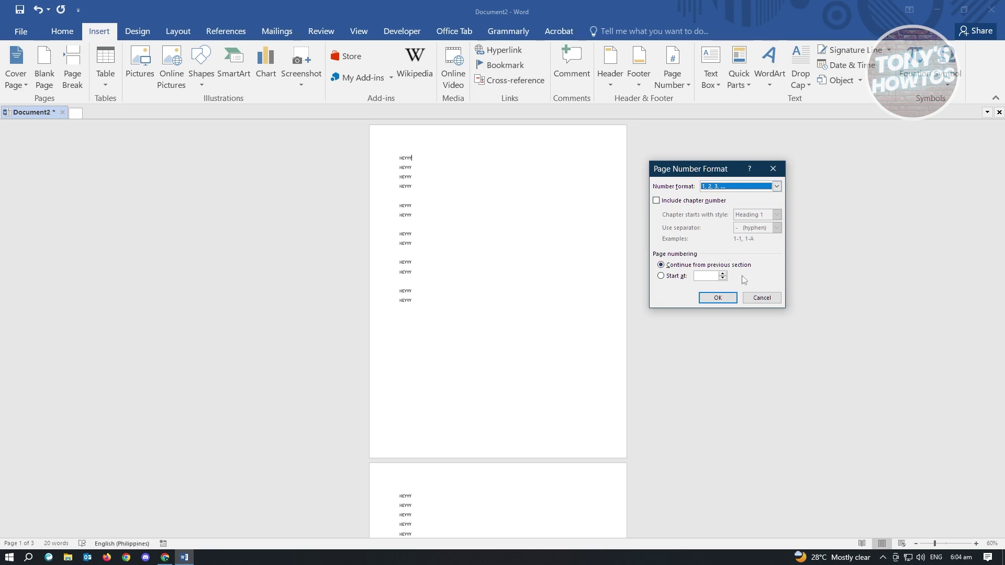
{"action": "left_click", "coordinate": [717, 300]}
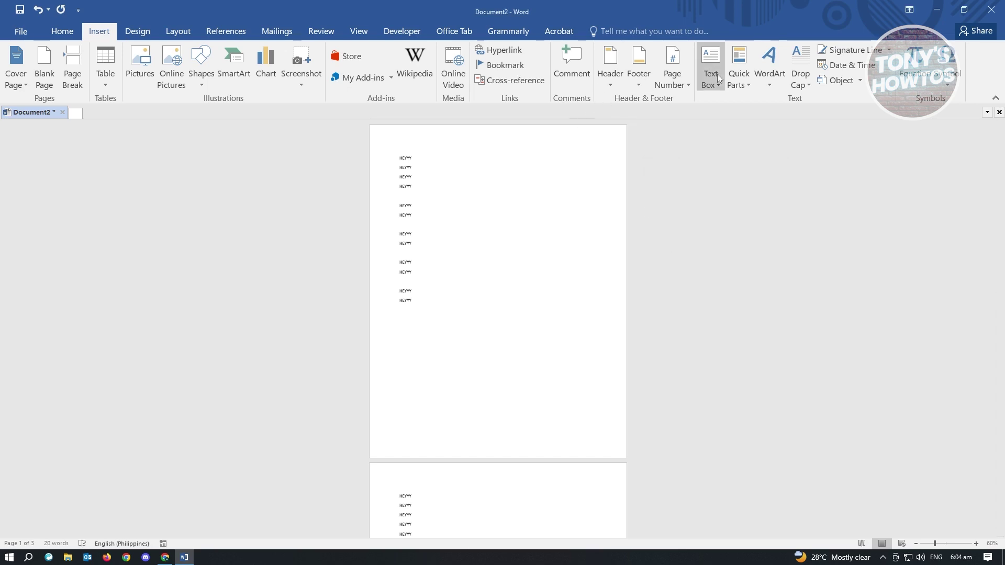
Insert a Top of Page, Plain Number 2 centred page number.
{"action": "left_click", "coordinate": [684, 86]}
{"action": "mouse_move", "coordinate": [691, 100]}
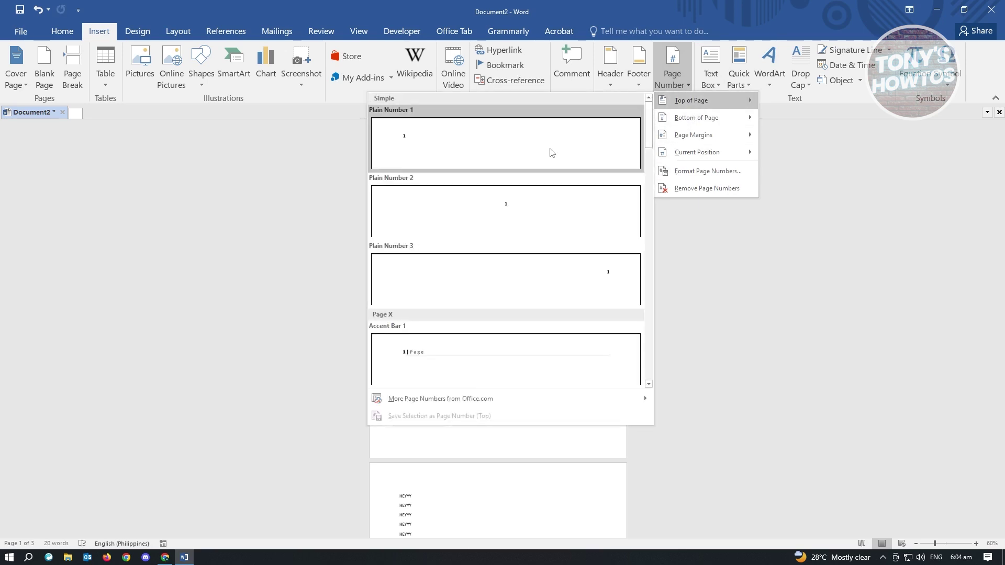
{"action": "left_click", "coordinate": [533, 219]}
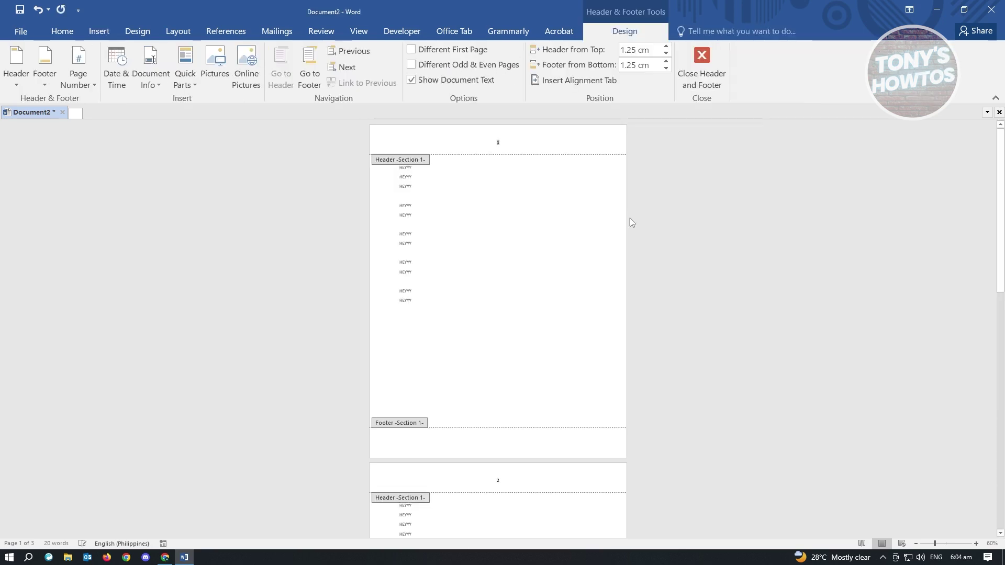
Close the header and scroll through the pages to review the new numbers.
{"action": "double_click", "coordinate": [517, 204]}
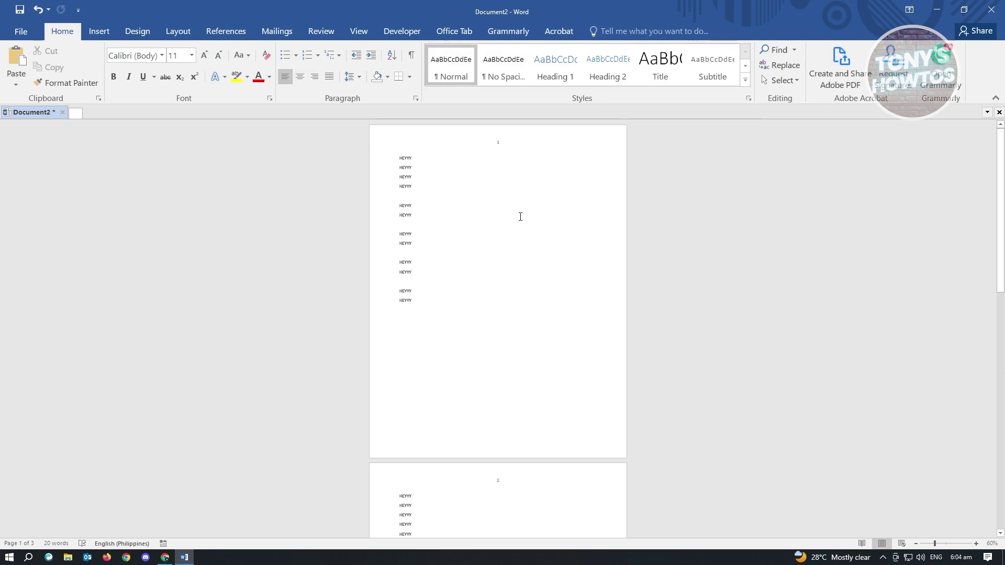
{"action": "scroll", "coordinate": [520, 217], "scroll_direction": "down", "scroll_amount": 10}
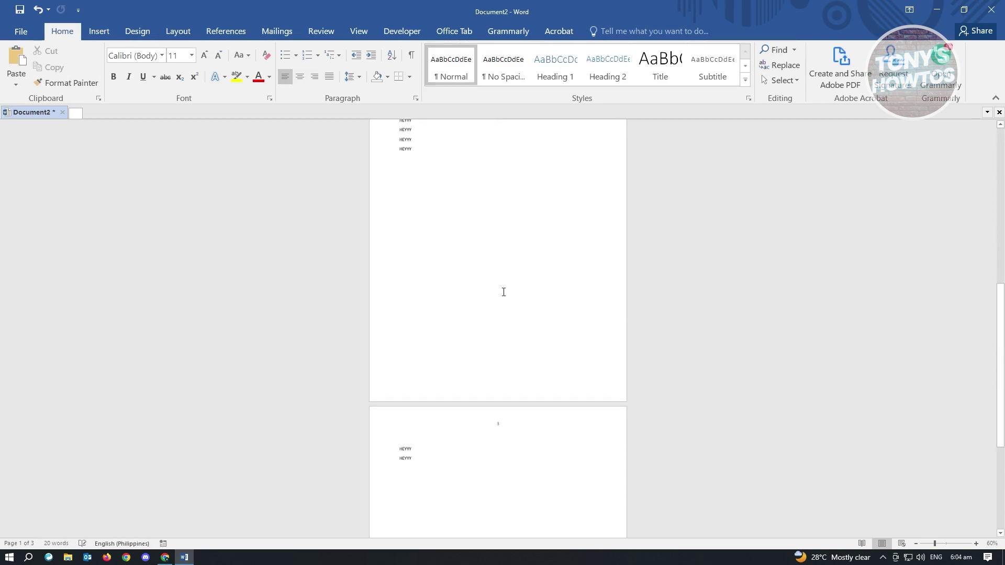
{"action": "scroll", "coordinate": [504, 291], "scroll_direction": "down", "scroll_amount": 5}
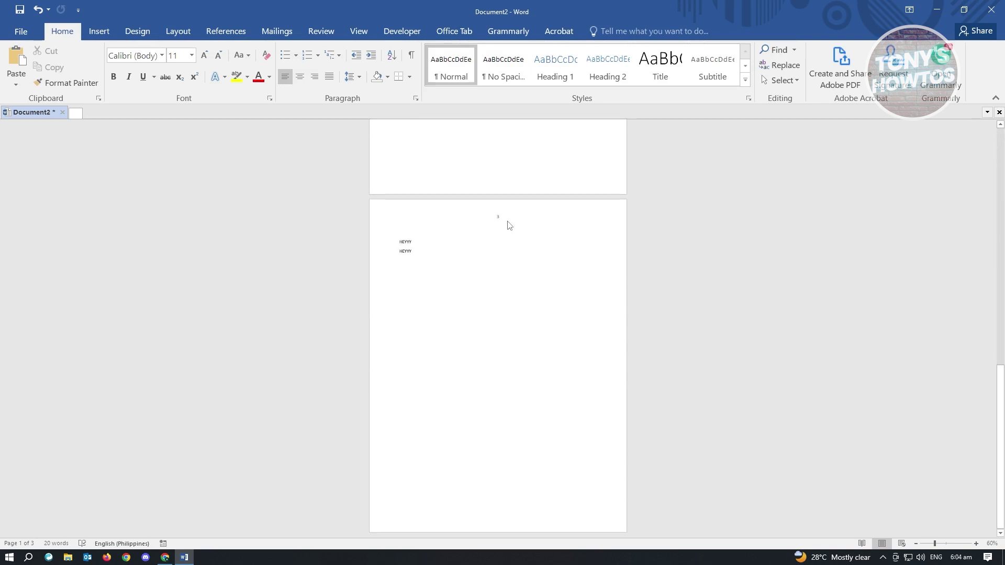
{"action": "scroll", "coordinate": [506, 225], "scroll_direction": "up", "scroll_amount": 3}
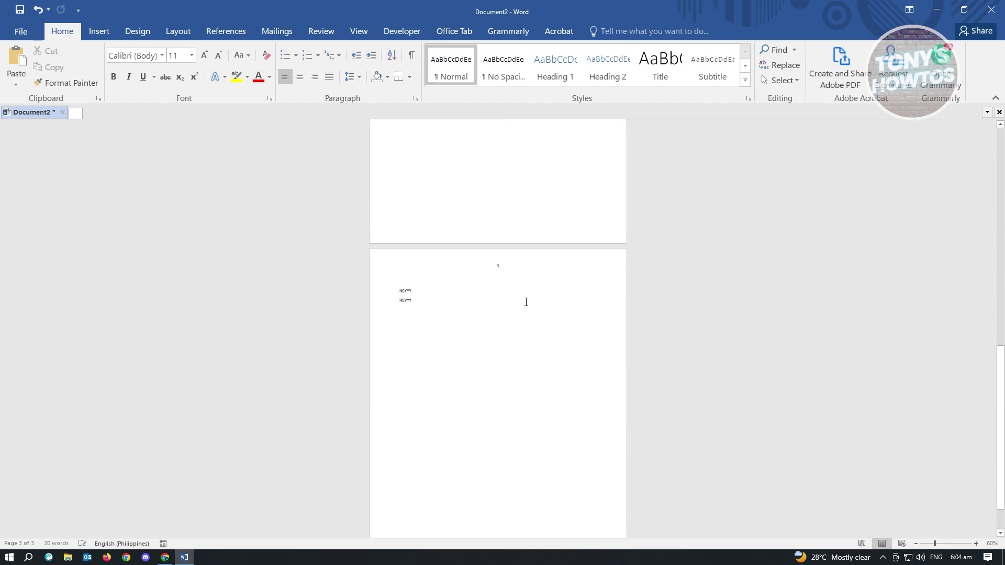
{"action": "scroll", "coordinate": [595, 471], "scroll_direction": "up", "scroll_amount": 3}
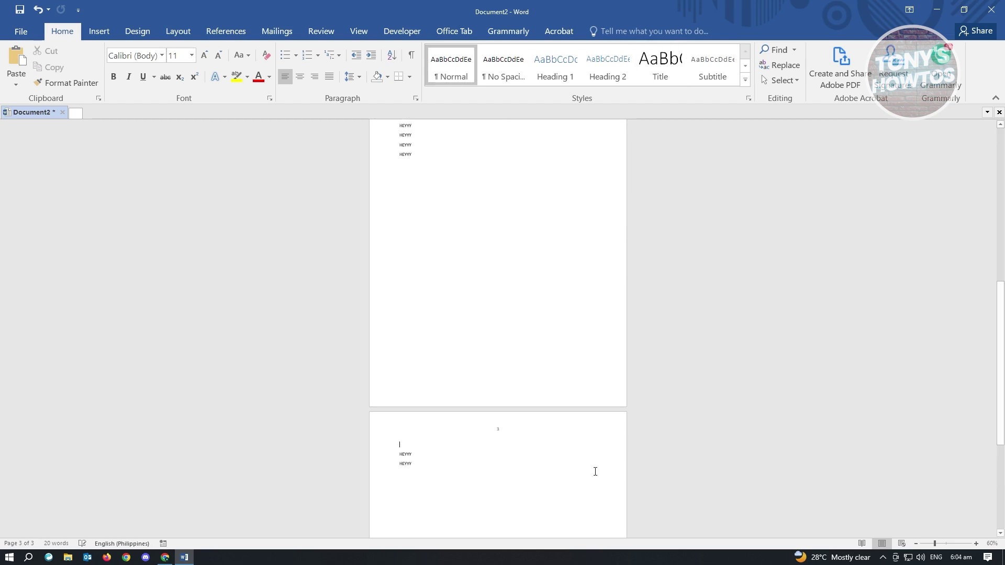
{"action": "scroll", "coordinate": [513, 451], "scroll_direction": "down", "scroll_amount": 1}
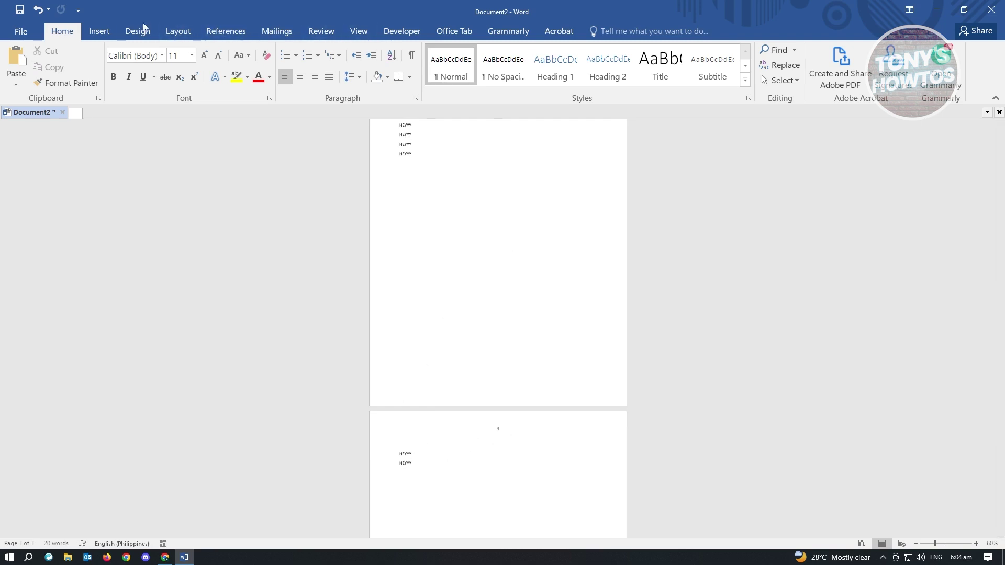
Format page 3's section numbers as 'i, ii, iii, …', starting at i.
{"action": "left_click", "coordinate": [103, 32]}
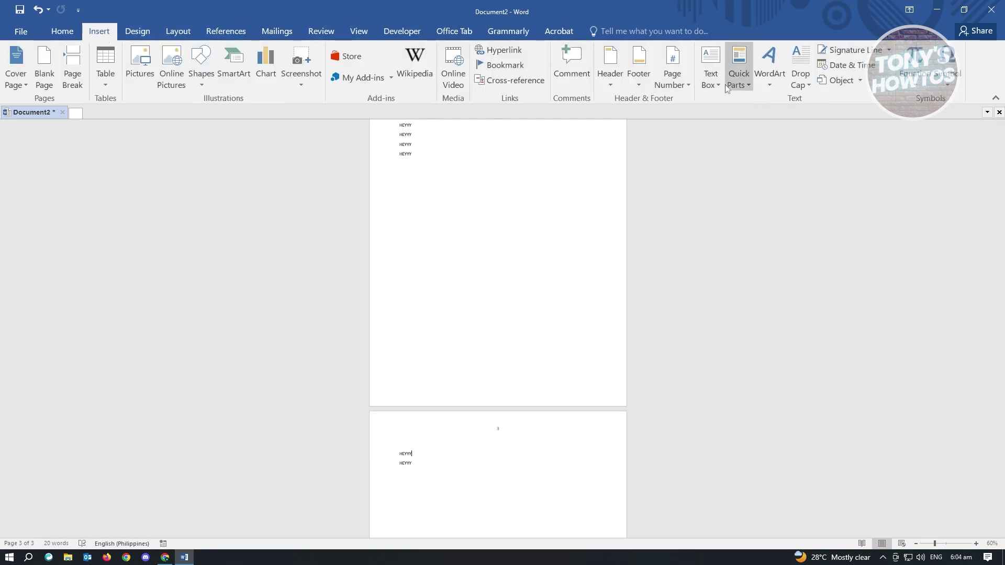
{"action": "left_click", "coordinate": [685, 87]}
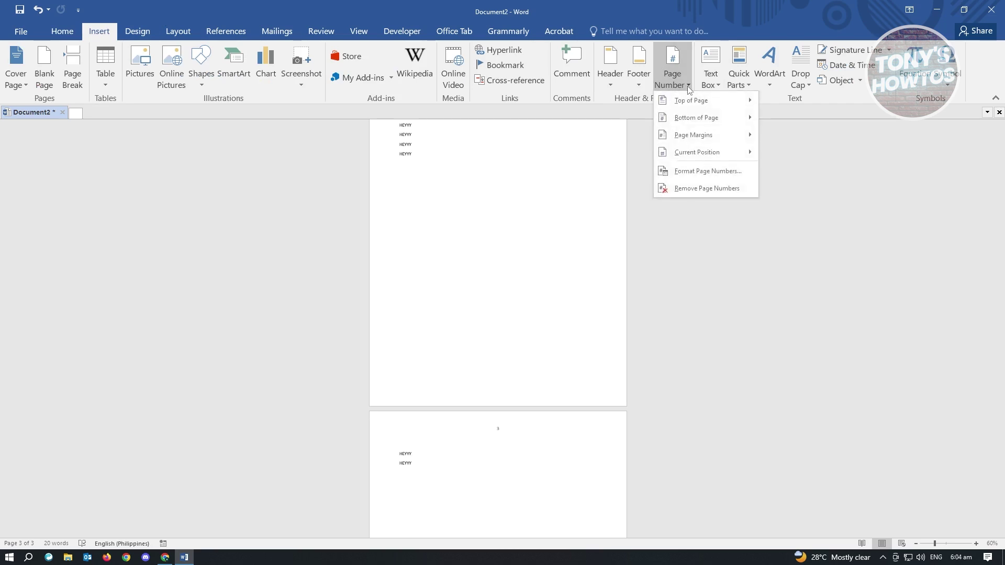
{"action": "left_click", "coordinate": [728, 177]}
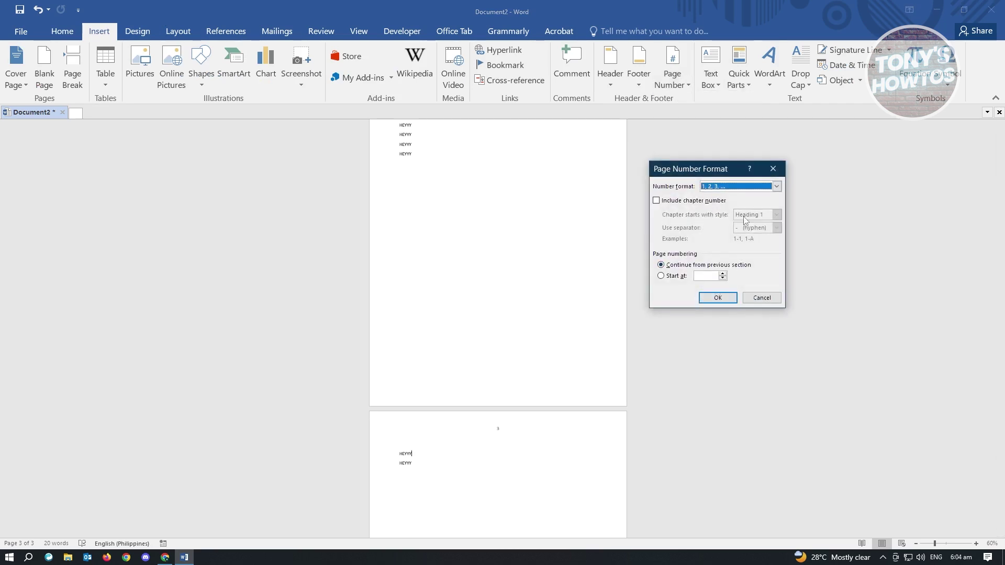
{"action": "left_click", "coordinate": [775, 190]}
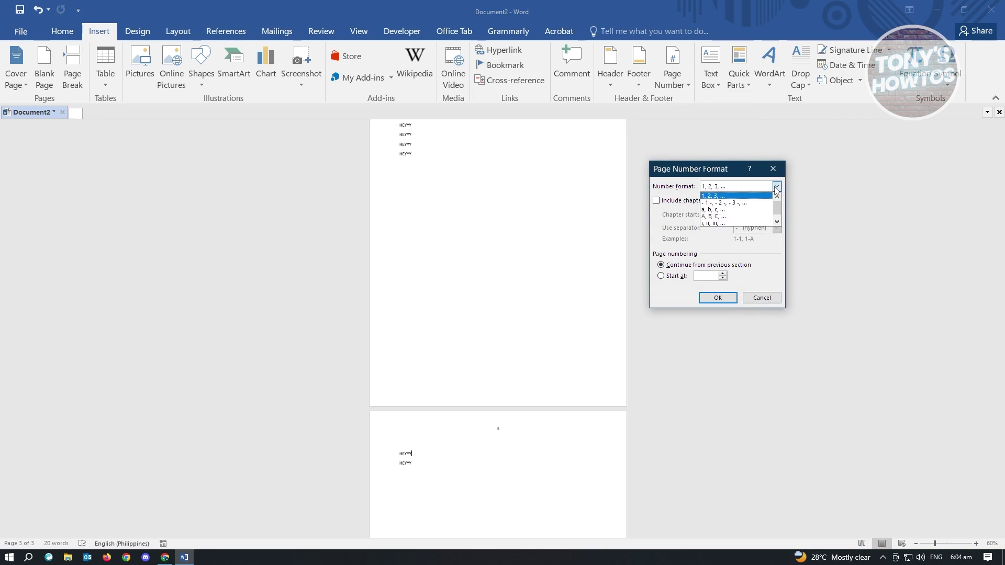
{"action": "left_click", "coordinate": [720, 223]}
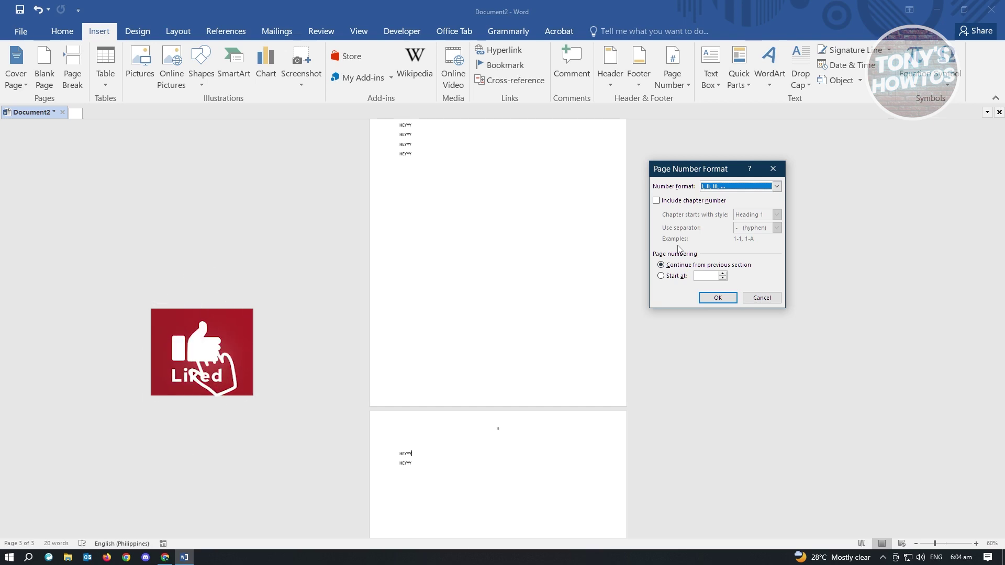
{"action": "left_click", "coordinate": [661, 276]}
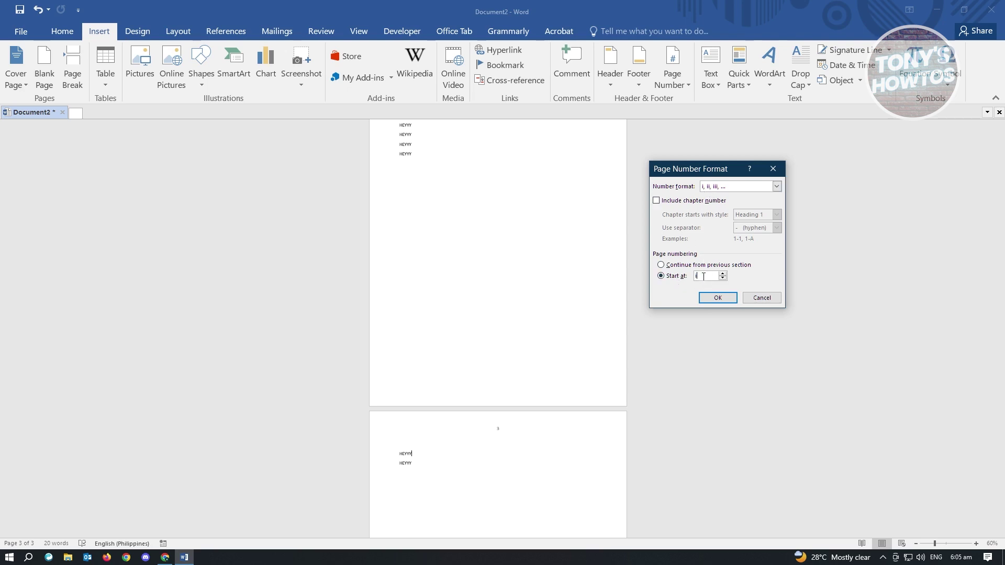
{"action": "left_click", "coordinate": [722, 299]}
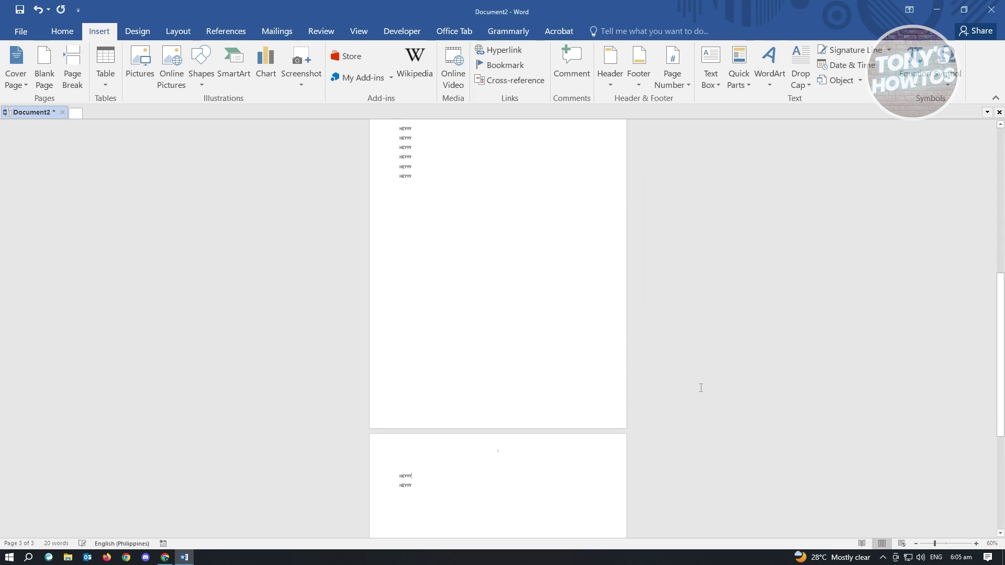
Zoom to 110% and scroll pages 2–3 to confirm they're numbered 2 and i.
{"action": "scroll", "coordinate": [701, 387], "scroll_direction": "up", "scroll_amount": 2}
{"action": "scroll", "coordinate": [701, 387], "scroll_direction": "down", "scroll_amount": 3}
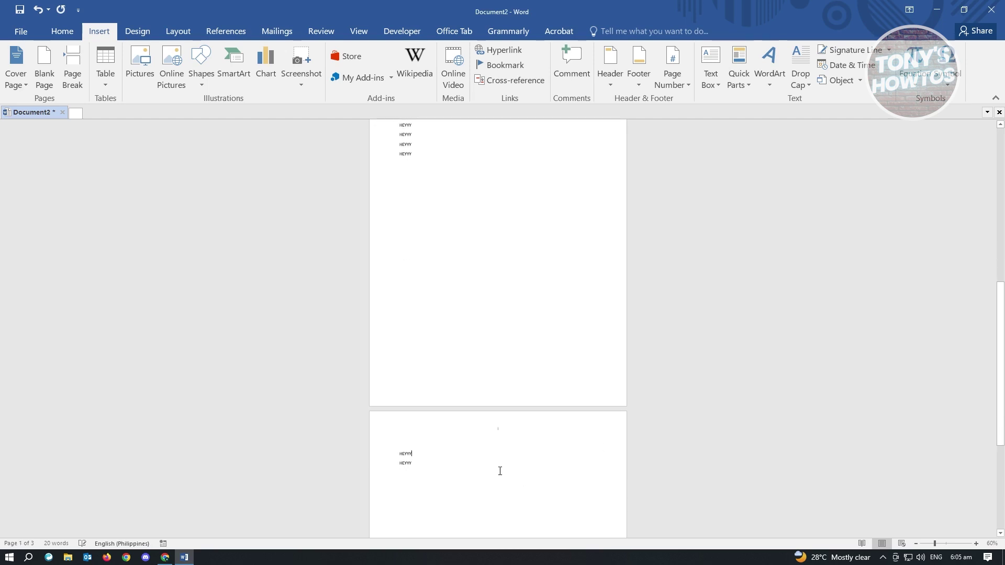
{"action": "scroll", "coordinate": [523, 451], "scroll_direction": "down", "scroll_amount": 1}
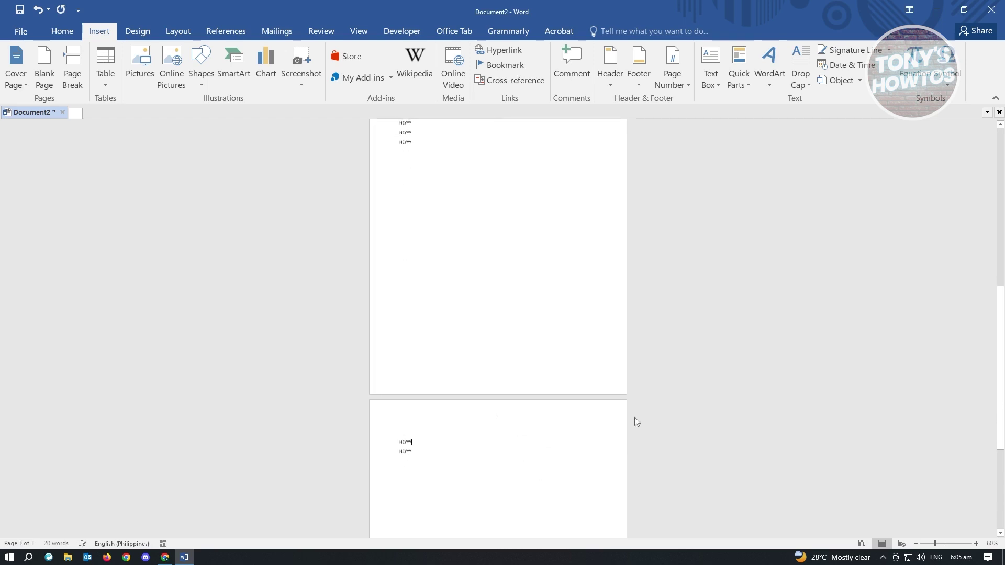
{"action": "left_click", "coordinate": [947, 543]}
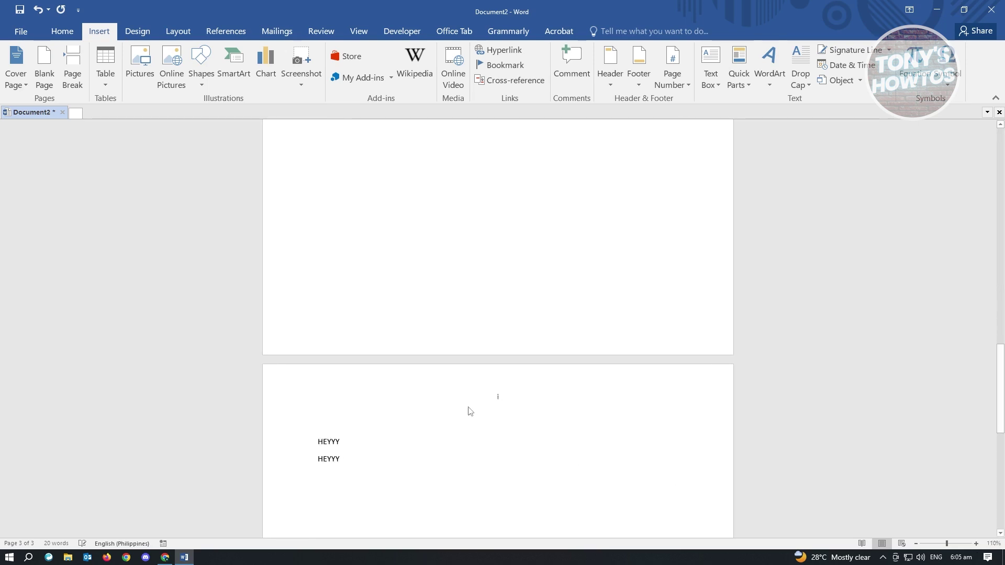
{"action": "scroll", "coordinate": [473, 440], "scroll_direction": "up", "scroll_amount": 3}
{"action": "scroll", "coordinate": [460, 430], "scroll_direction": "down", "scroll_amount": 5}
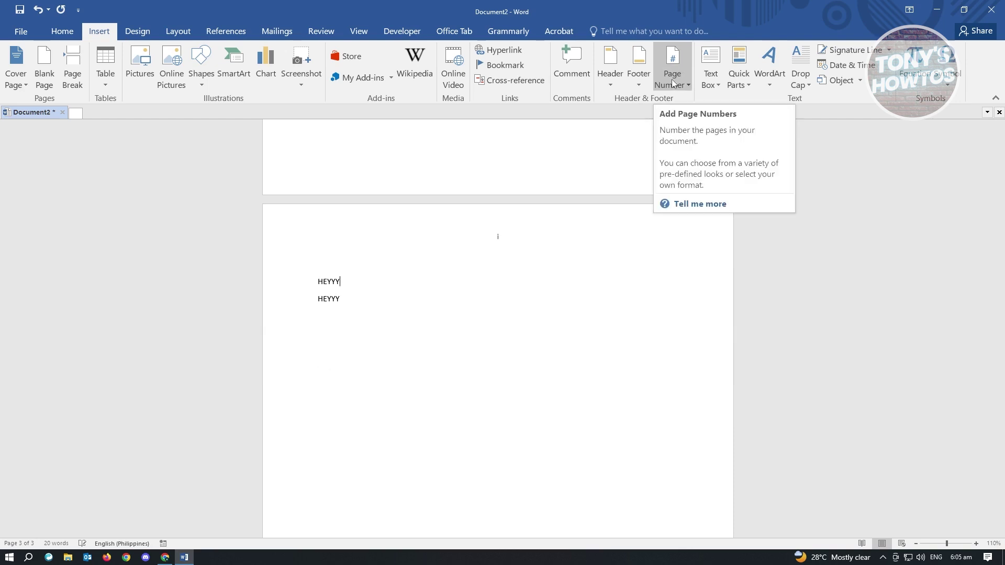
{"action": "scroll", "coordinate": [509, 314], "scroll_direction": "up", "scroll_amount": 10}
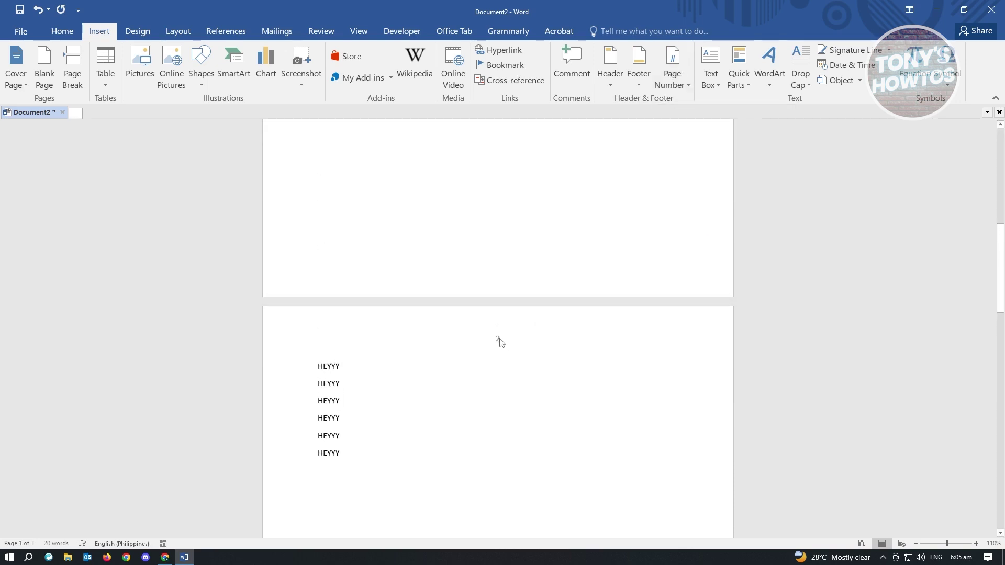
{"action": "scroll", "coordinate": [509, 338], "scroll_direction": "down", "scroll_amount": 3}
{"action": "scroll", "coordinate": [509, 336], "scroll_direction": "down", "scroll_amount": 10}
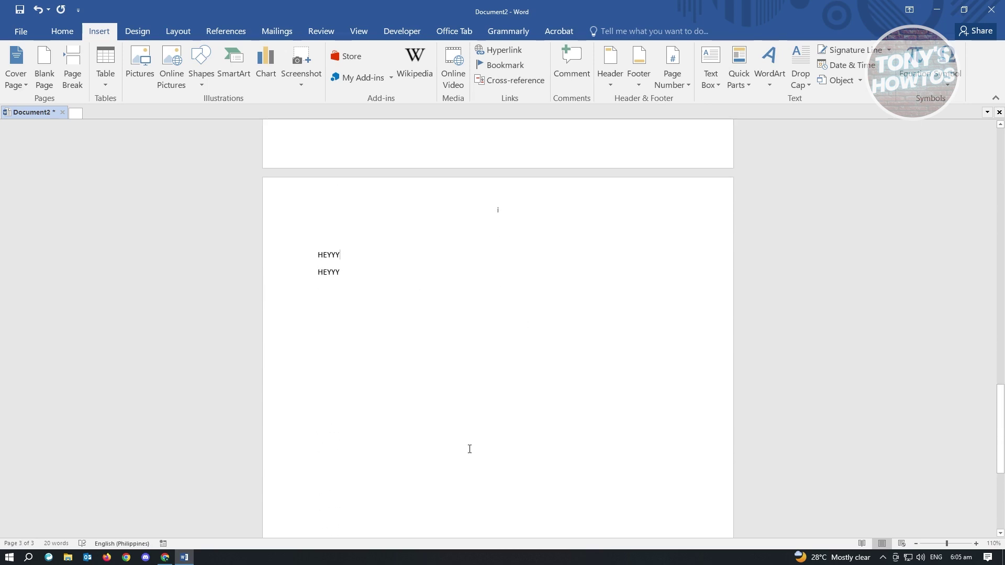
{"action": "scroll", "coordinate": [420, 248], "scroll_direction": "up", "scroll_amount": 3}
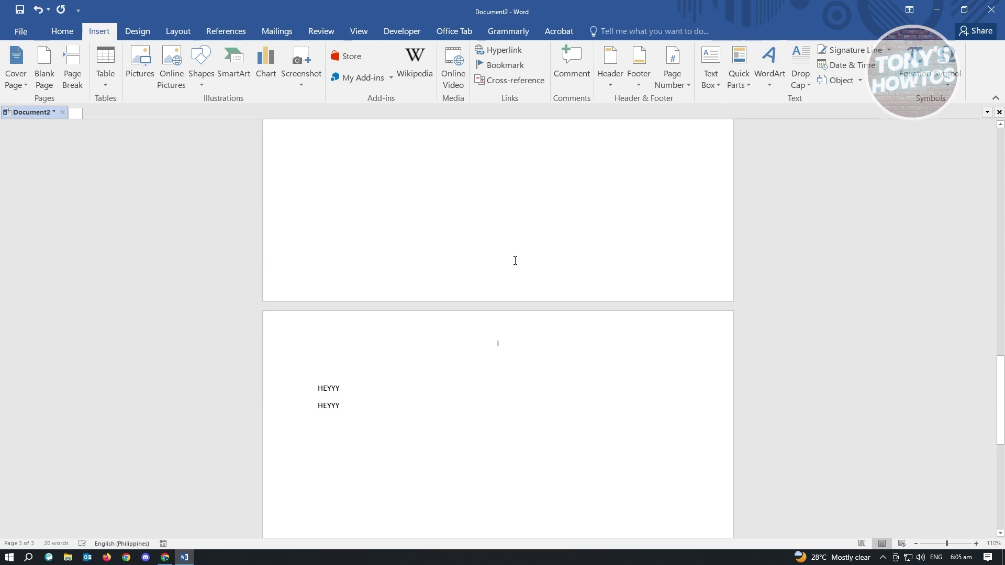